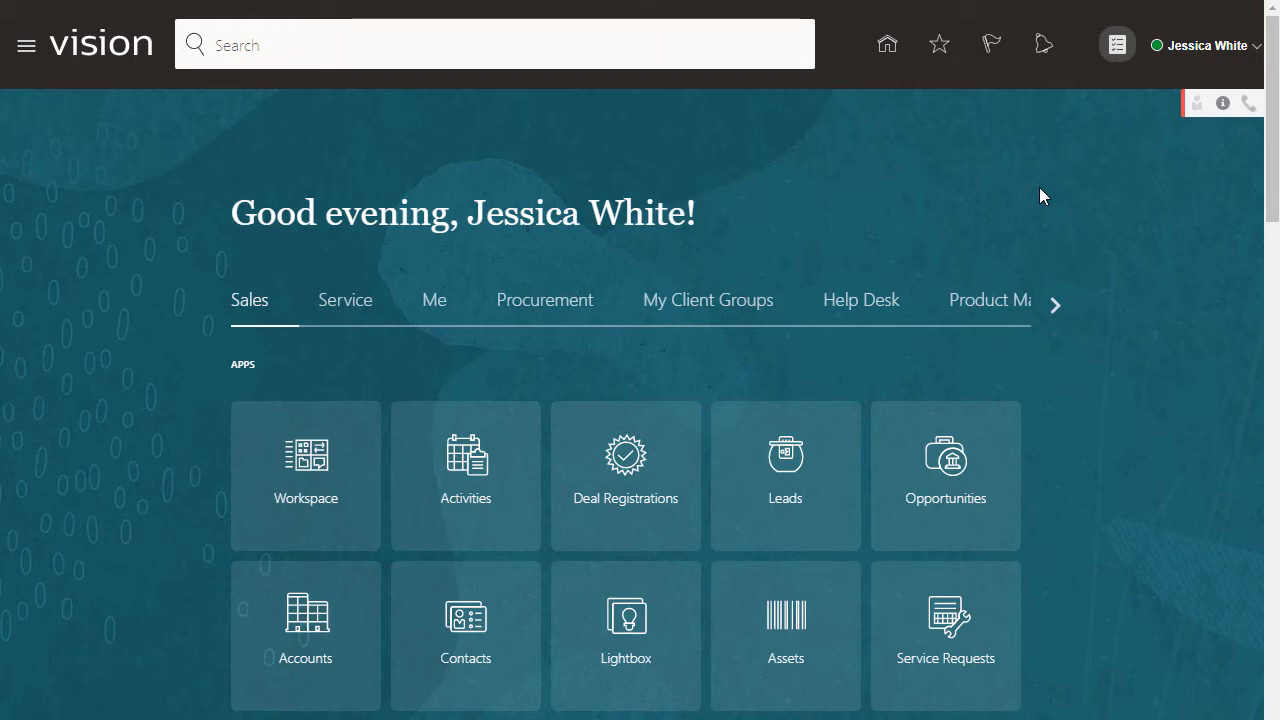
Open the Payments functional area of the Financials offering in Setup and Maintenance.
{"action": "left_click", "coordinate": [1198, 46]}
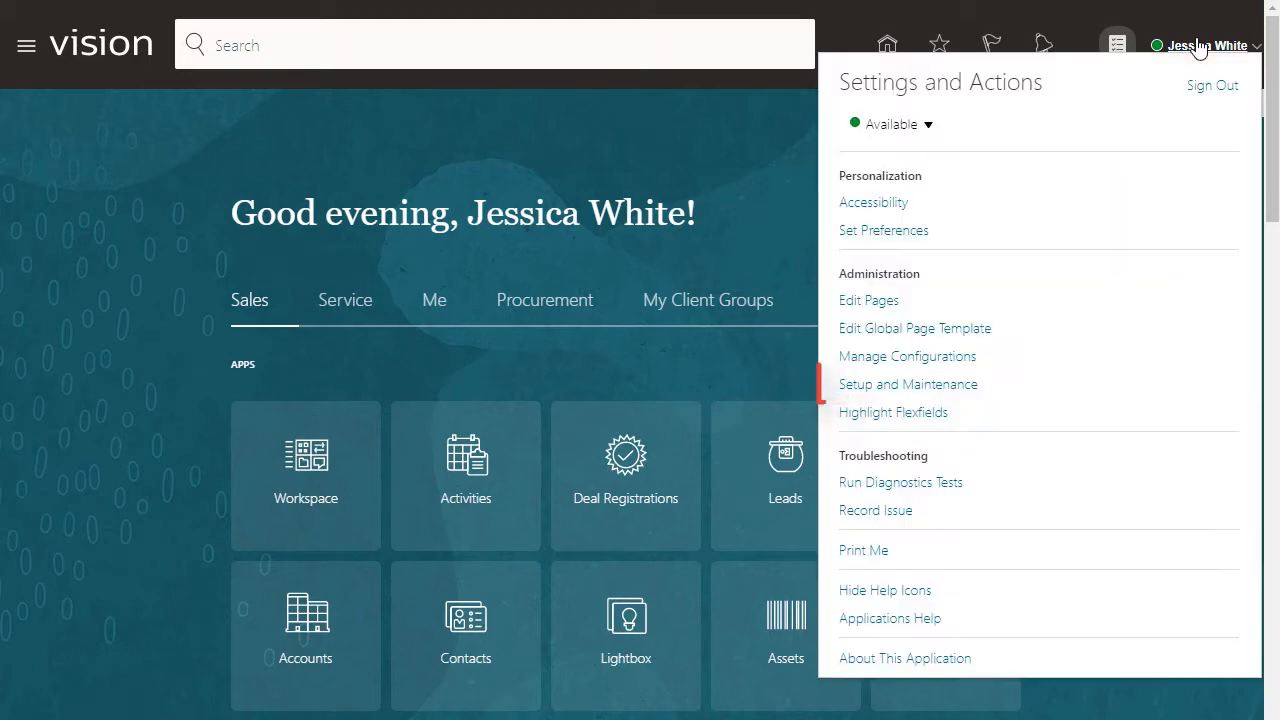
{"action": "left_click", "coordinate": [880, 386]}
{"action": "left_click", "coordinate": [336, 76]}
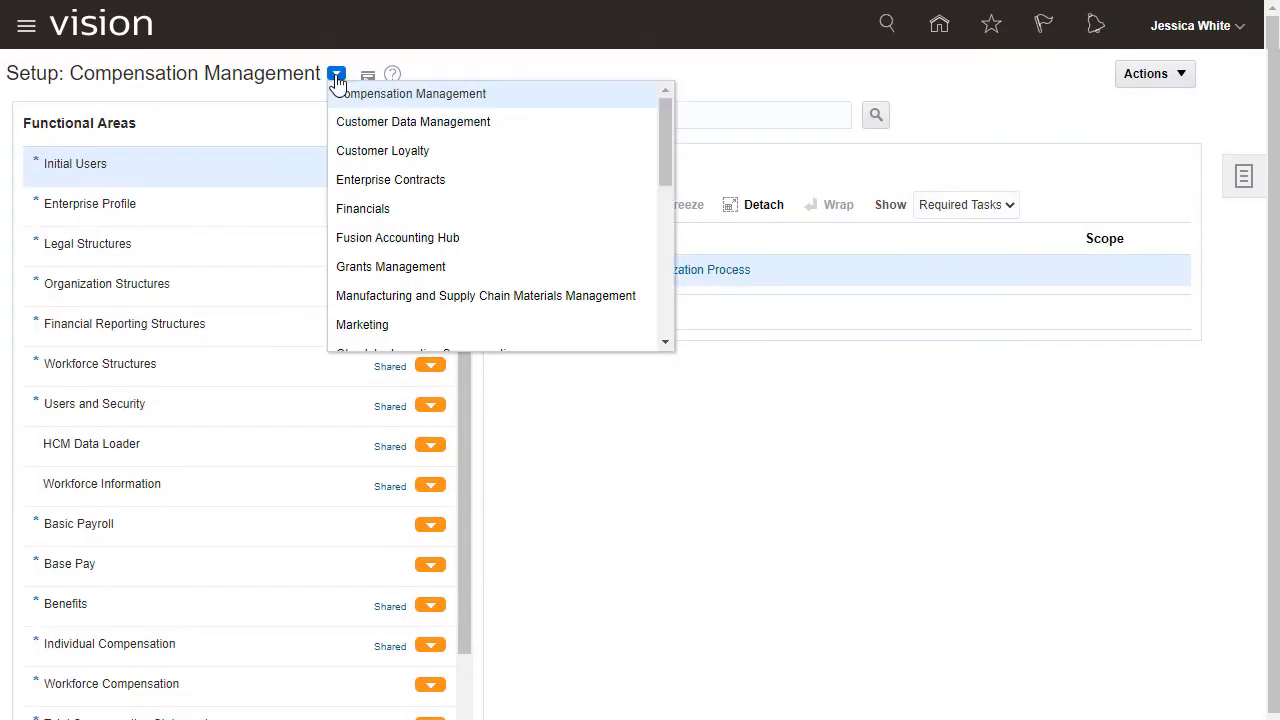
{"action": "left_click", "coordinate": [371, 206]}
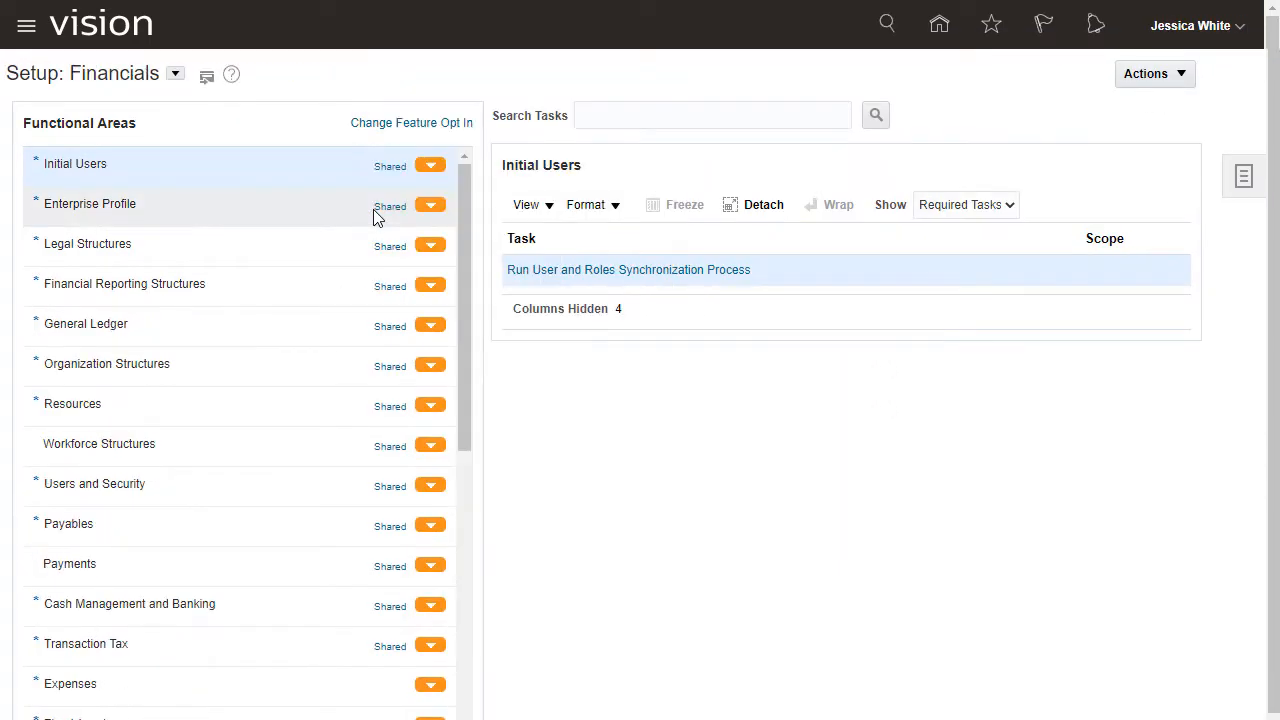
{"action": "left_click", "coordinate": [105, 566]}
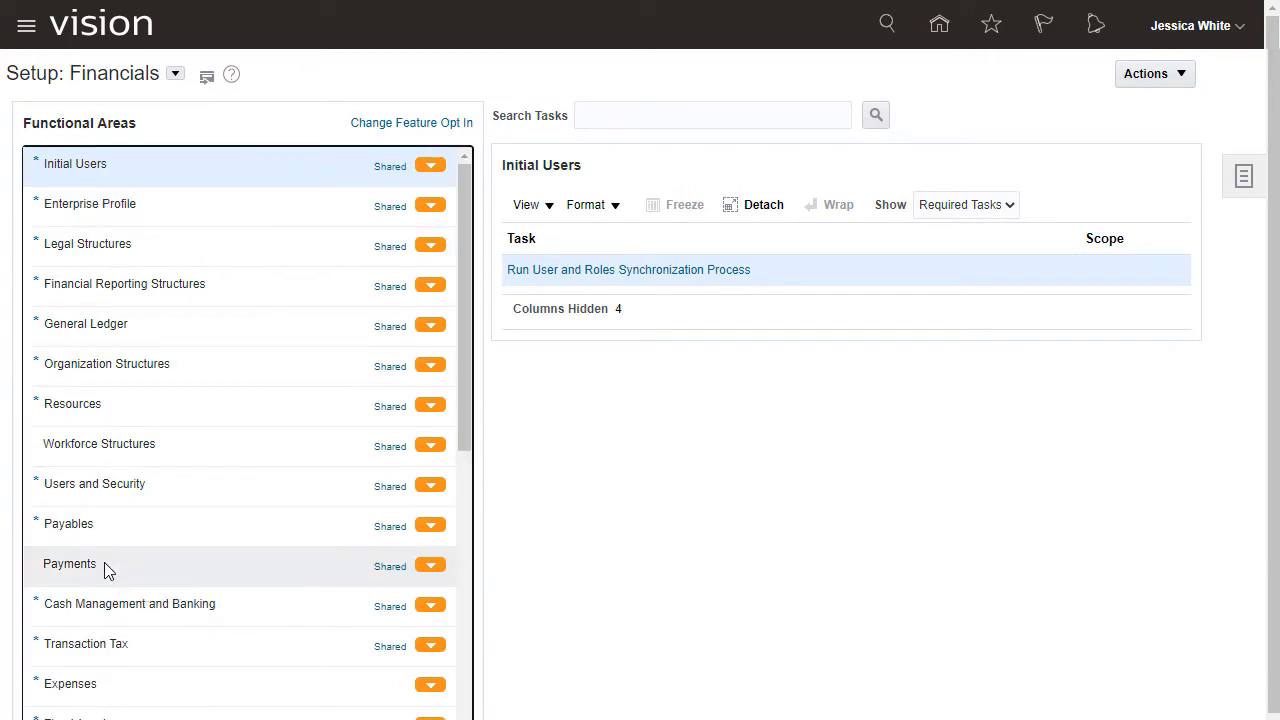
Add the Actions column to the Payments task table and show All Tasks.
{"action": "left_click", "coordinate": [520, 205]}
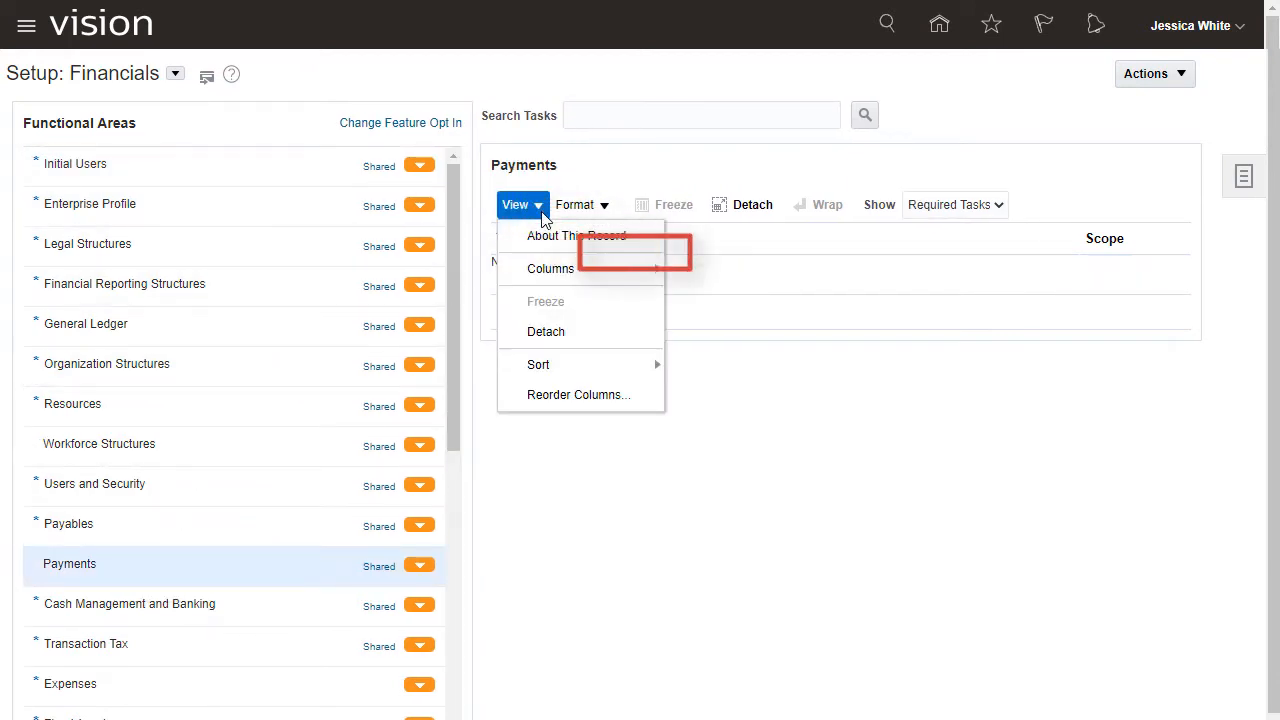
{"action": "left_click", "coordinate": [548, 270]}
{"action": "left_click", "coordinate": [678, 308]}
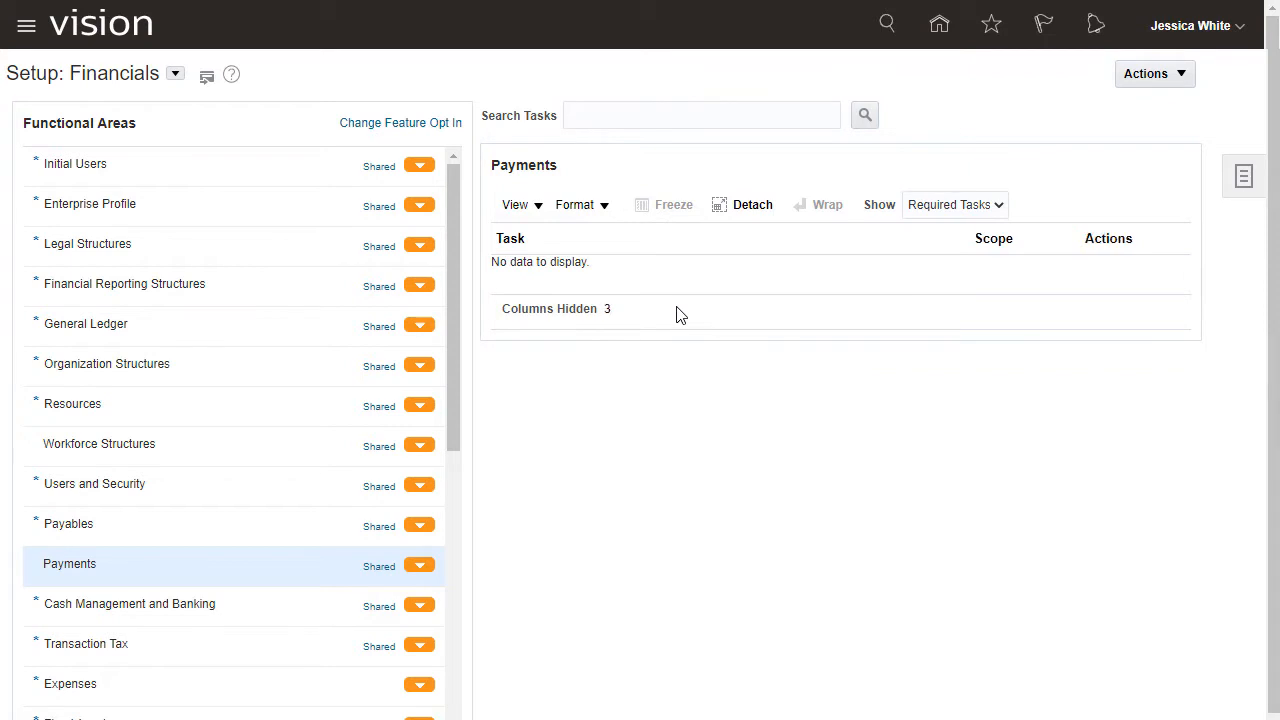
{"action": "left_click", "coordinate": [930, 206]}
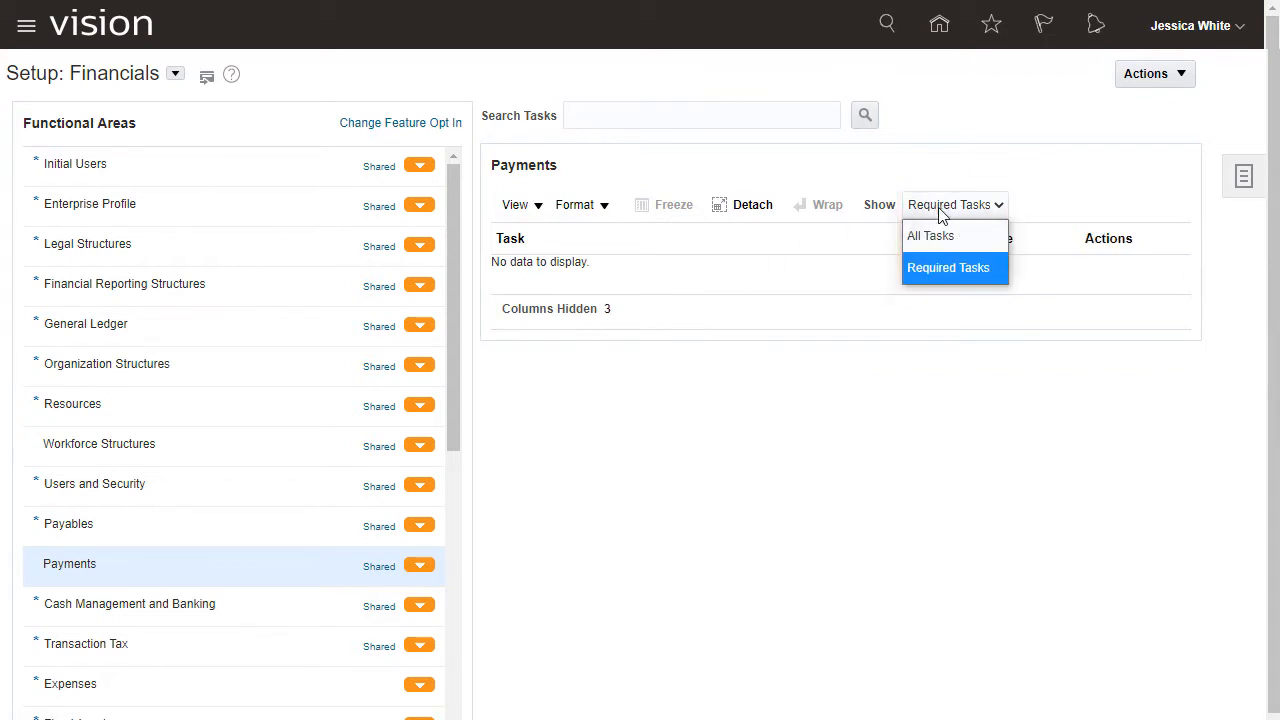
{"action": "left_click", "coordinate": [933, 234]}
Start a new setup data comparison for the Manage Formats task.
{"action": "left_click_drag", "start_coordinate": [1180, 345], "coordinate": [1190, 465]}
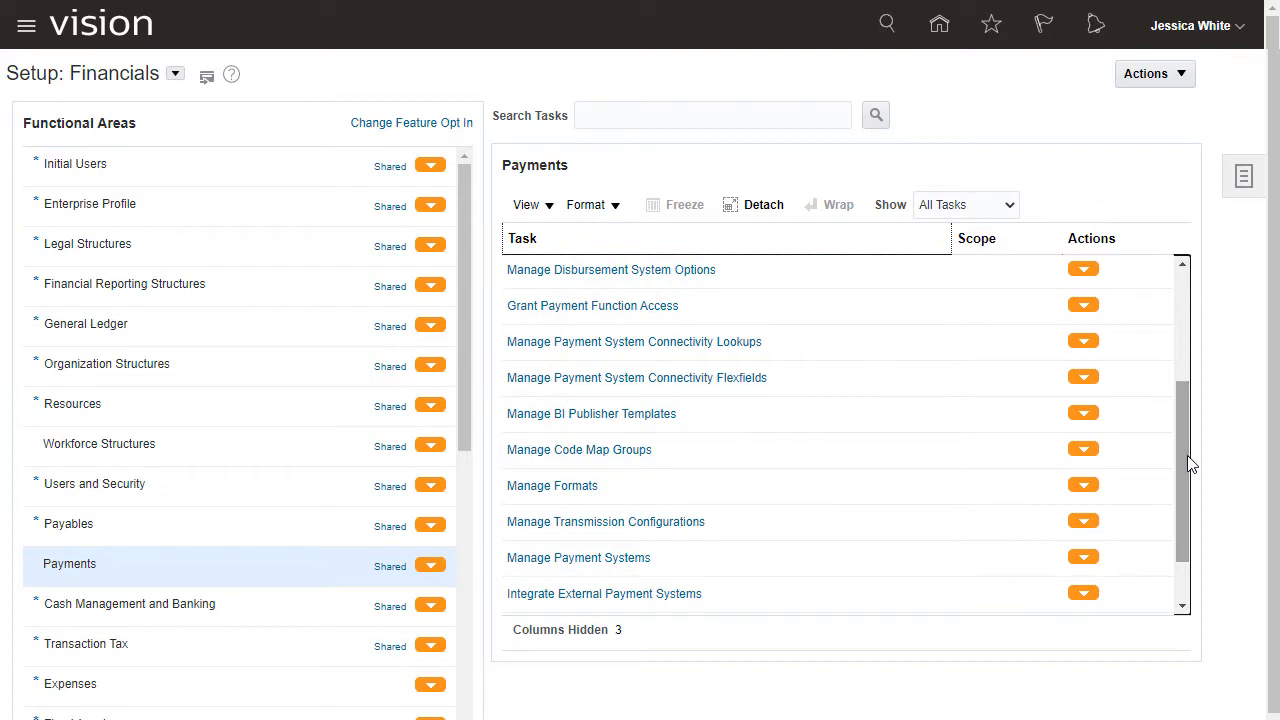
{"action": "left_click", "coordinate": [1078, 486]}
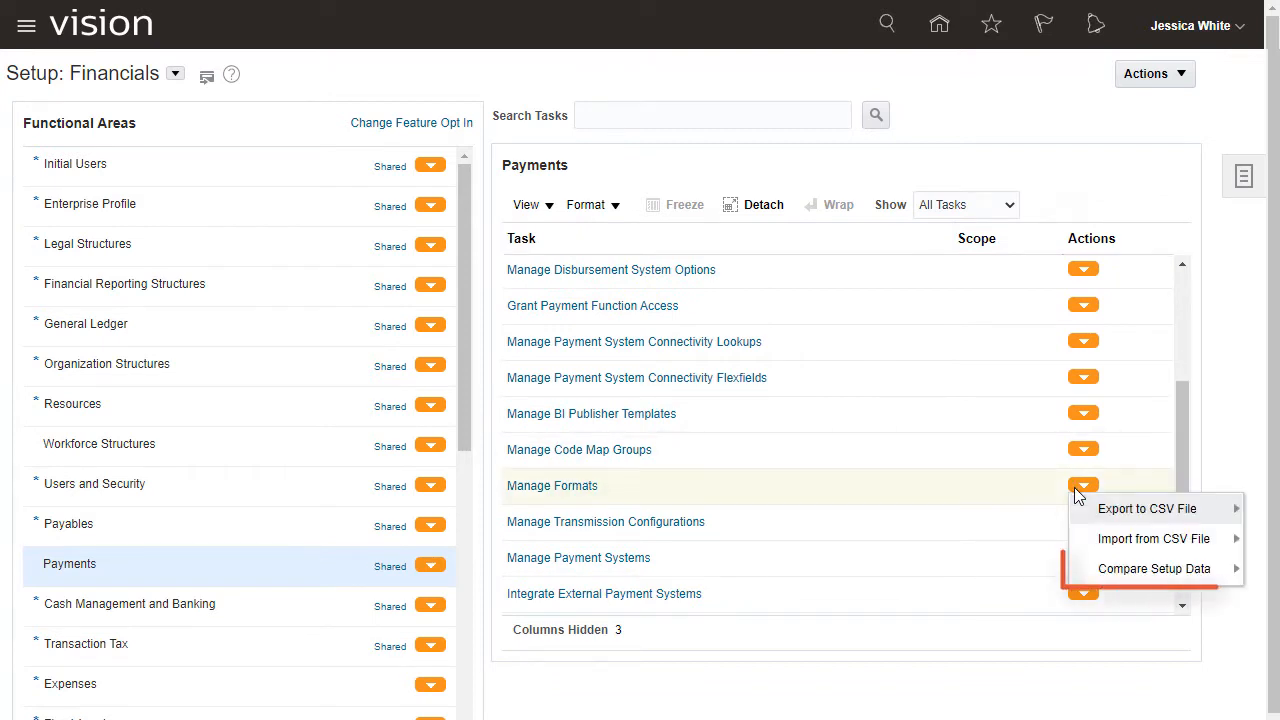
{"action": "mouse_move", "coordinate": [1124, 578]}
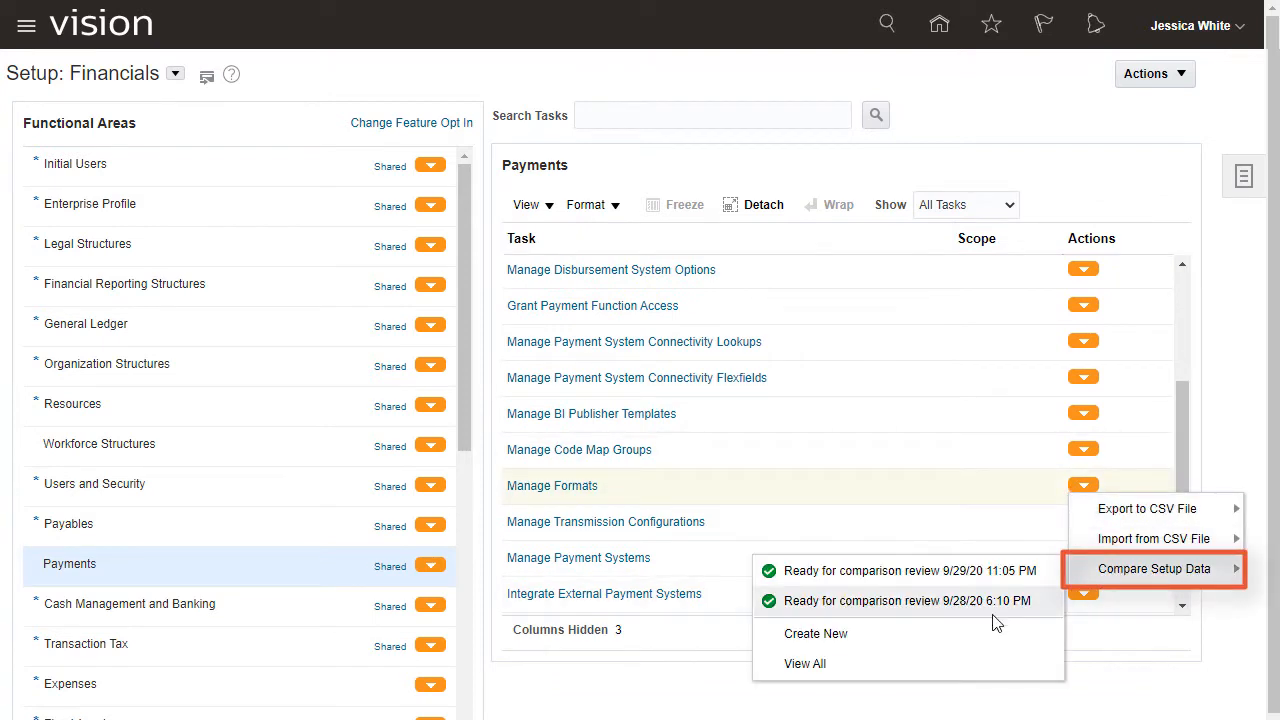
{"action": "left_click", "coordinate": [928, 642]}
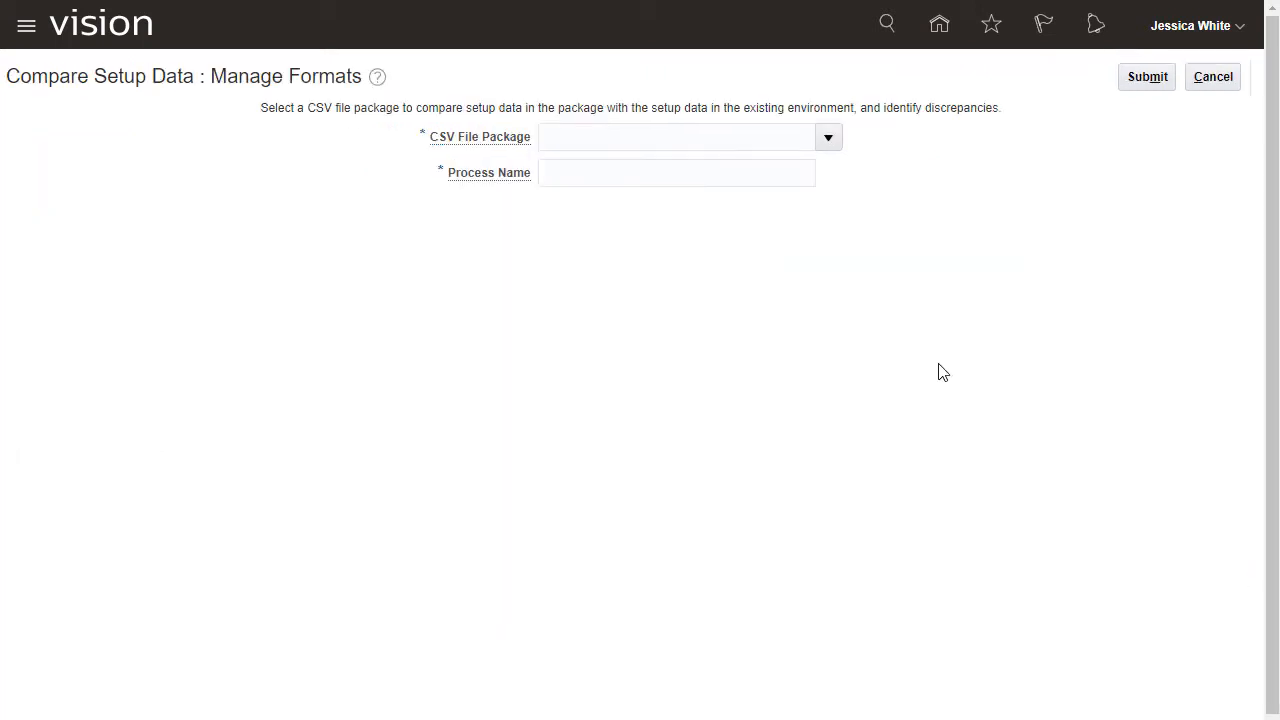
Upload Manage Formats_20190524_072019_557.zip from the Desktop as the new CSV file package and submit the comparison process.
{"action": "left_click", "coordinate": [829, 139]}
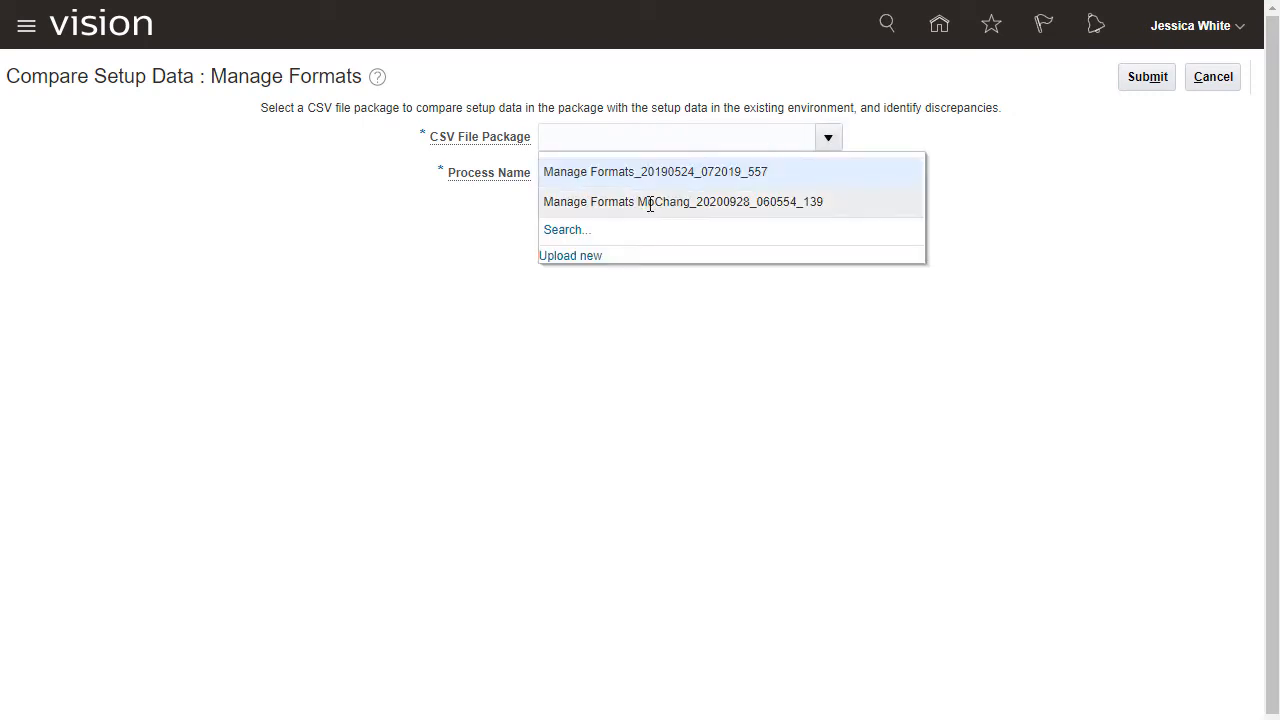
{"action": "left_click", "coordinate": [572, 256]}
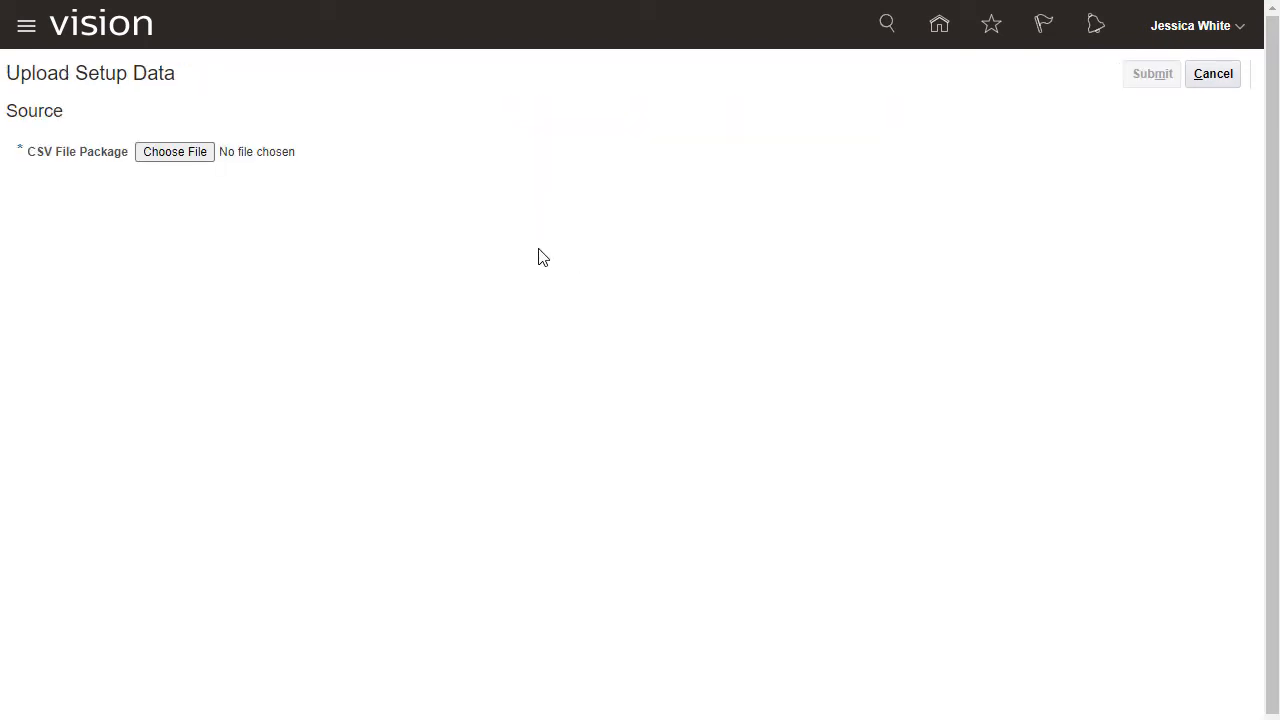
{"action": "left_click", "coordinate": [190, 152]}
{"action": "left_click", "coordinate": [838, 243]}
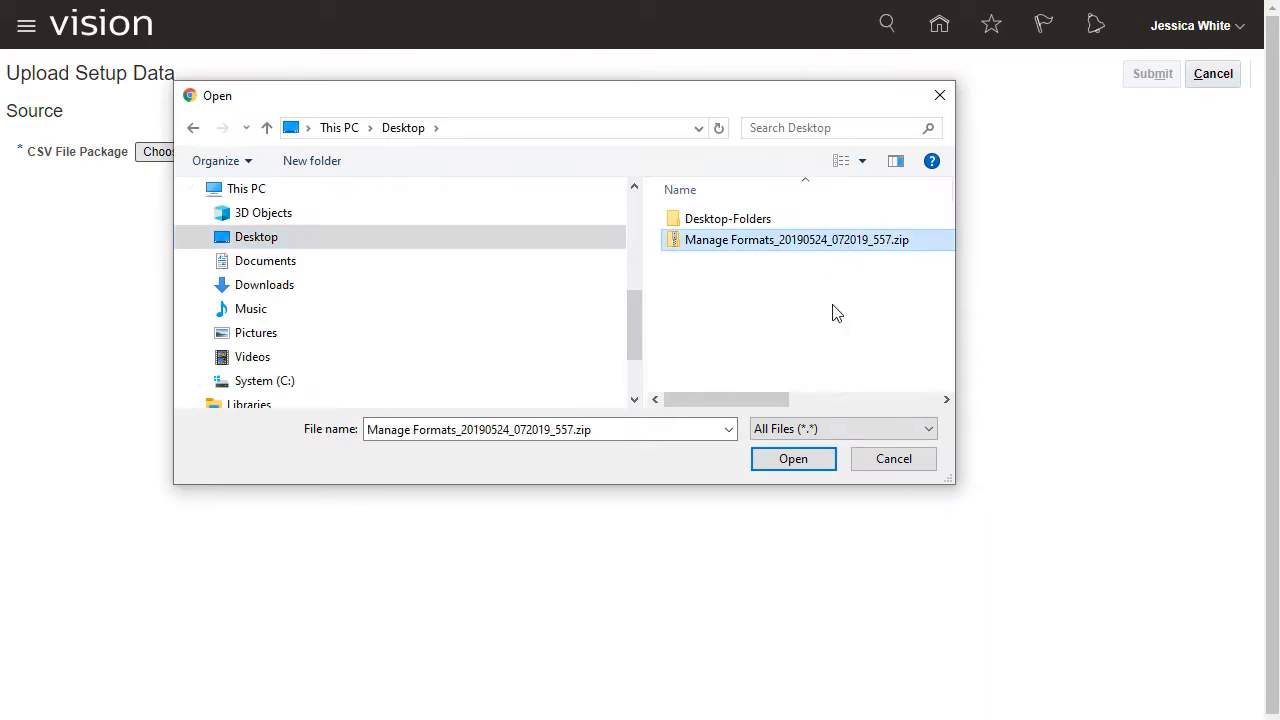
{"action": "left_click", "coordinate": [815, 458]}
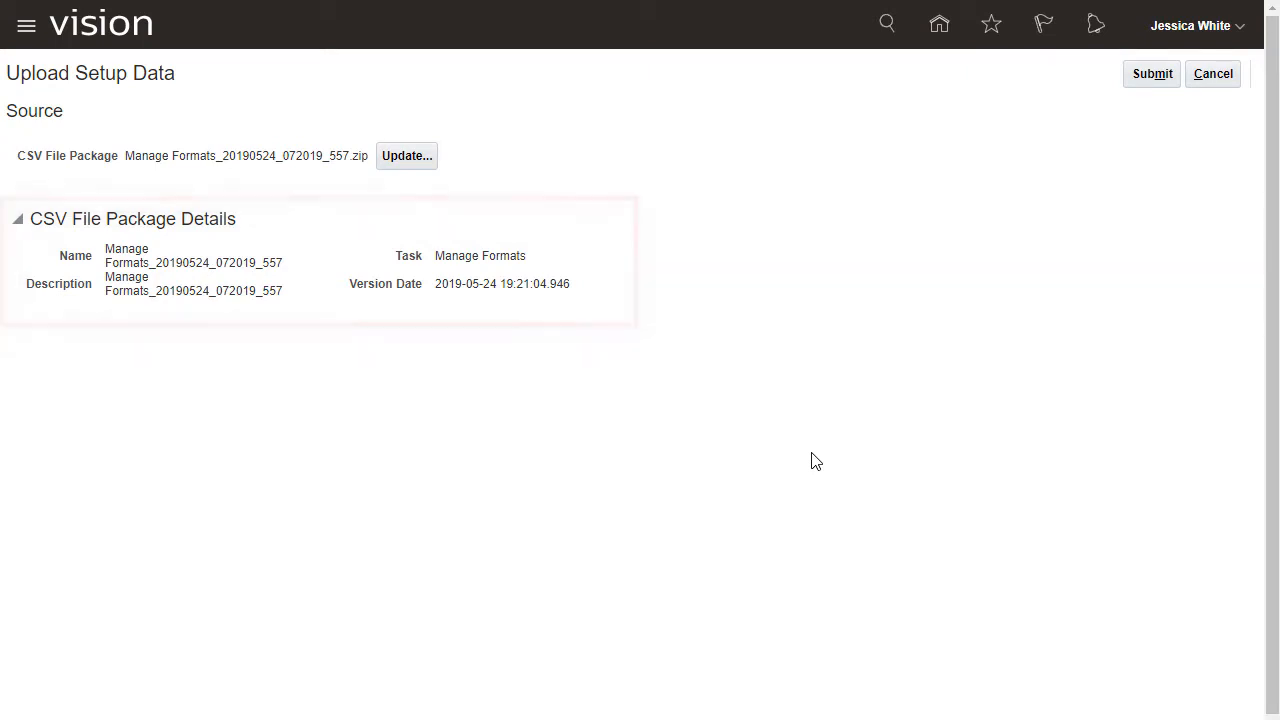
{"action": "left_click", "coordinate": [1145, 74]}
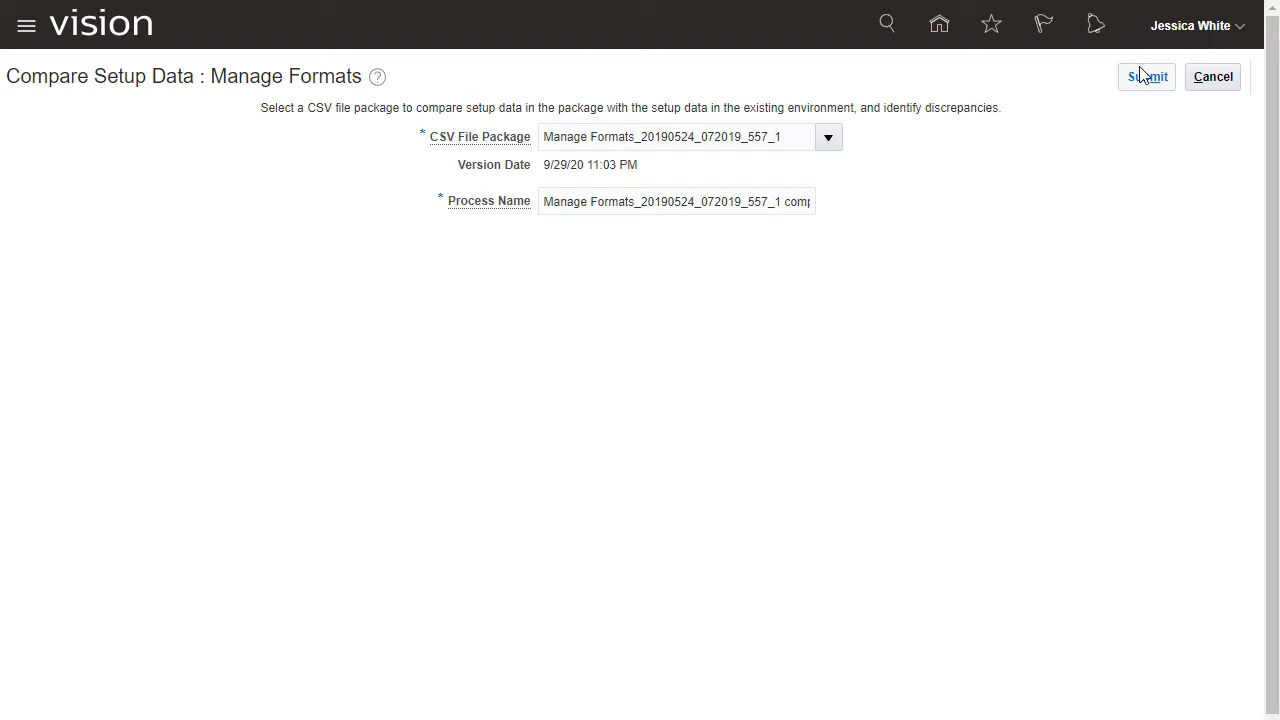
{"action": "left_click", "coordinate": [1143, 75]}
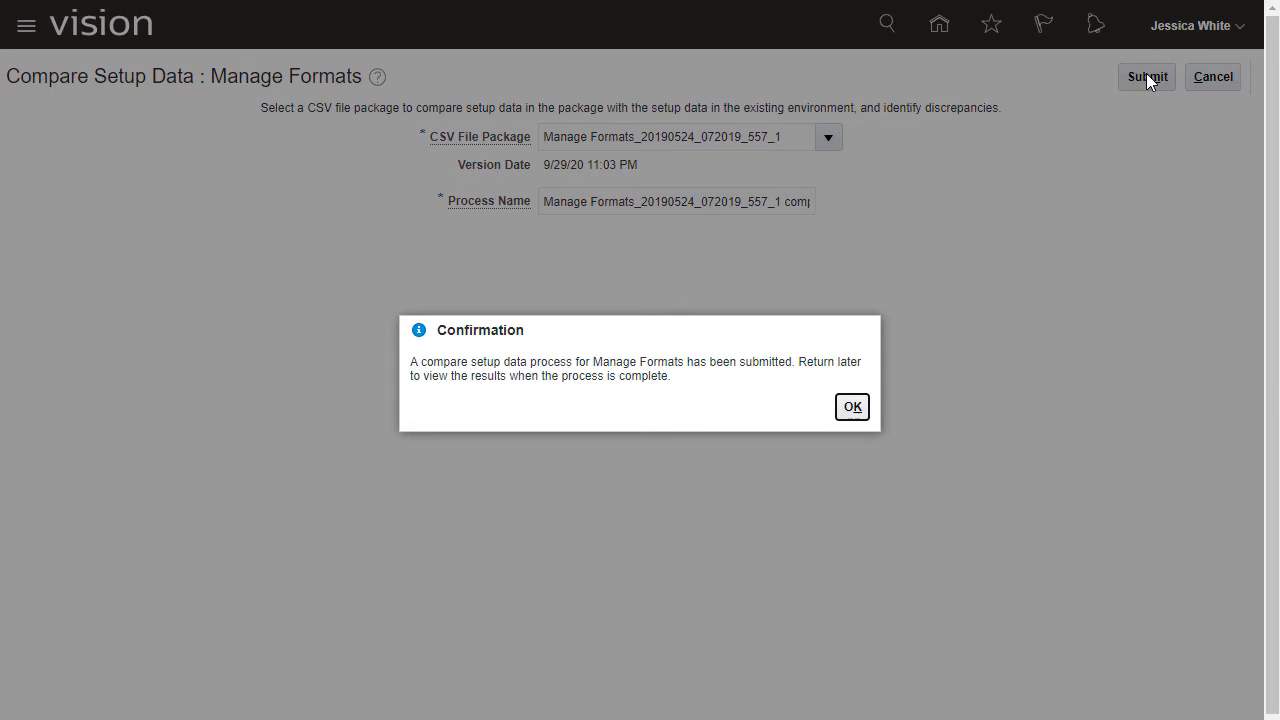
{"action": "left_click", "coordinate": [850, 406]}
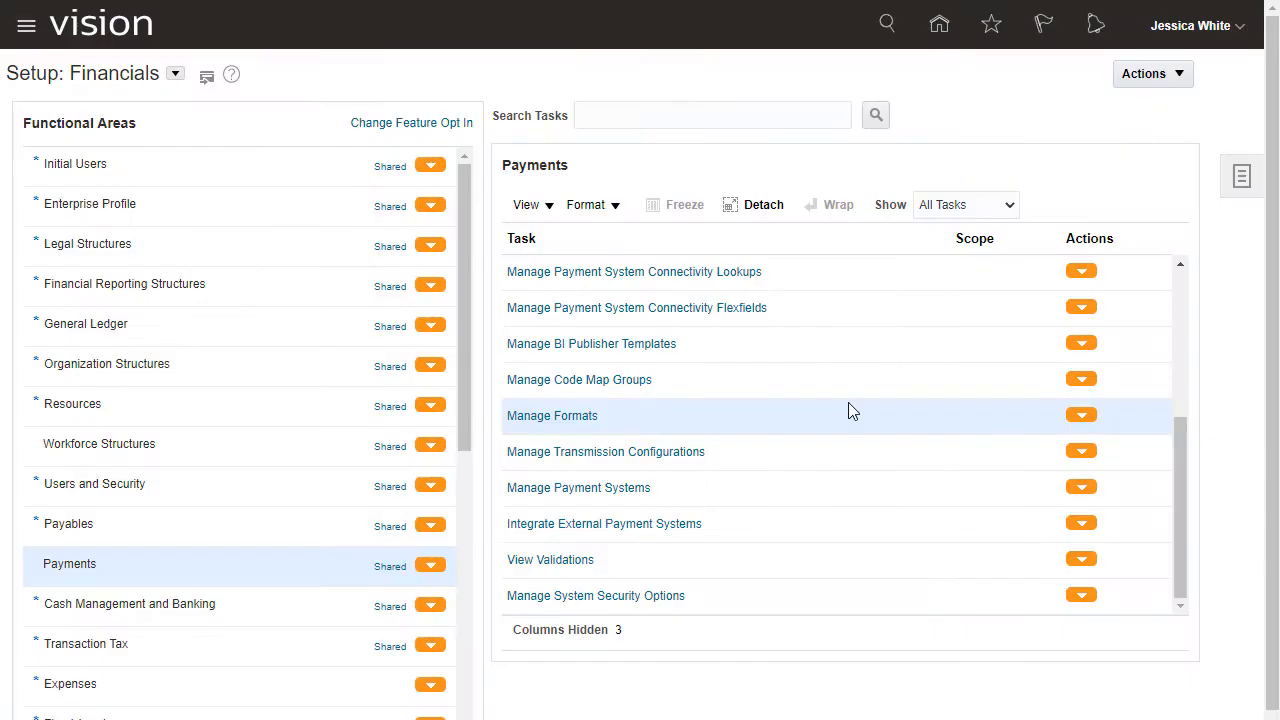
Open the Manage Formats comparison results that are ready for review, dated 9/29/20 11:05 PM.
{"action": "left_click", "coordinate": [1081, 415]}
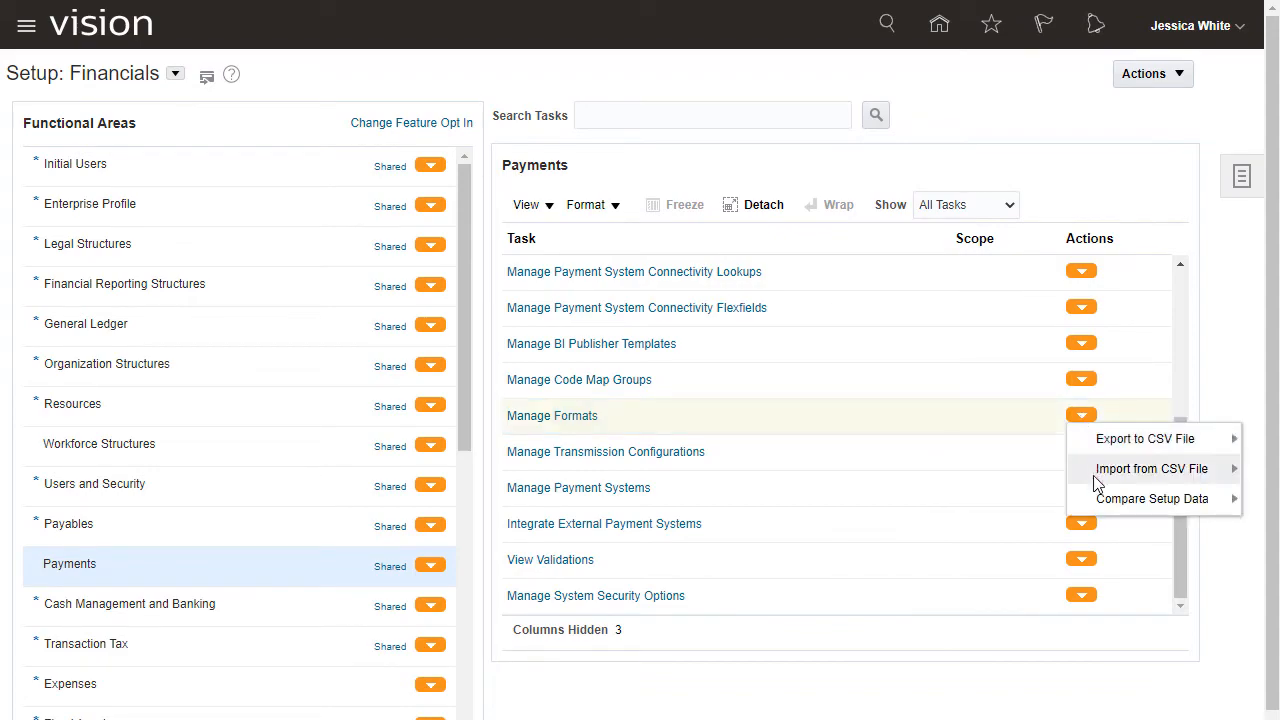
{"action": "mouse_move", "coordinate": [1103, 500]}
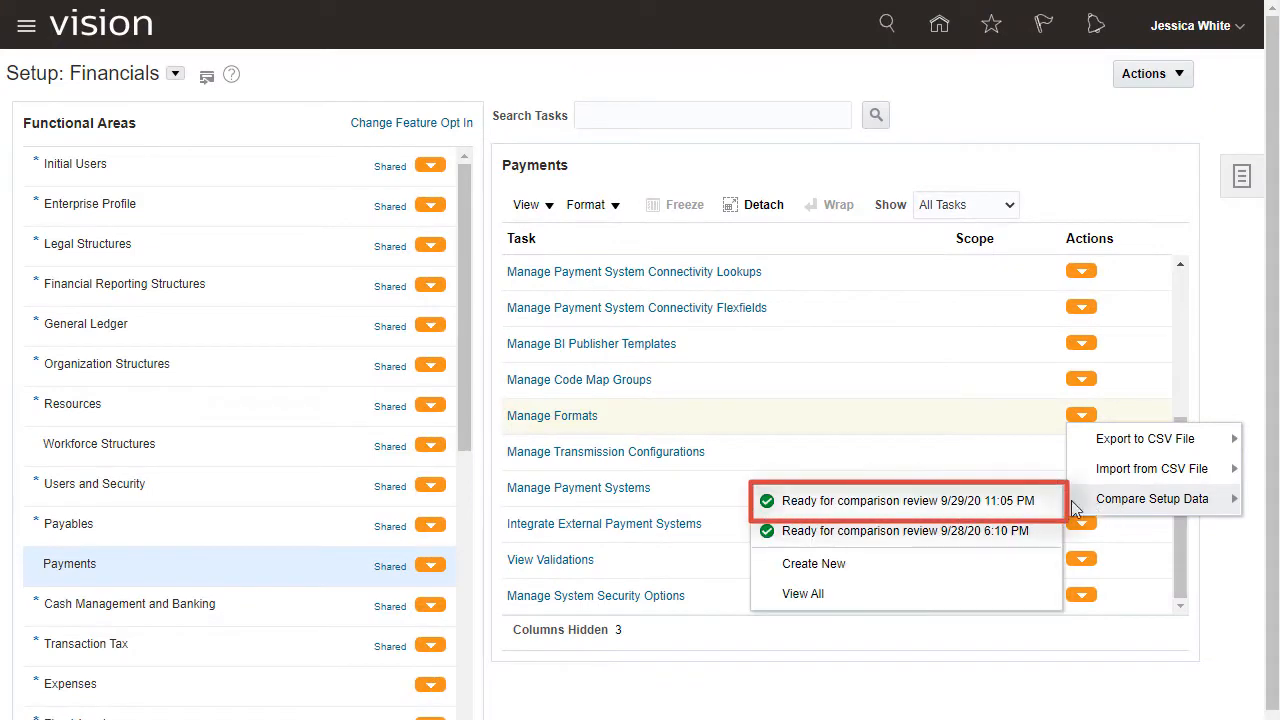
{"action": "left_click", "coordinate": [932, 507]}
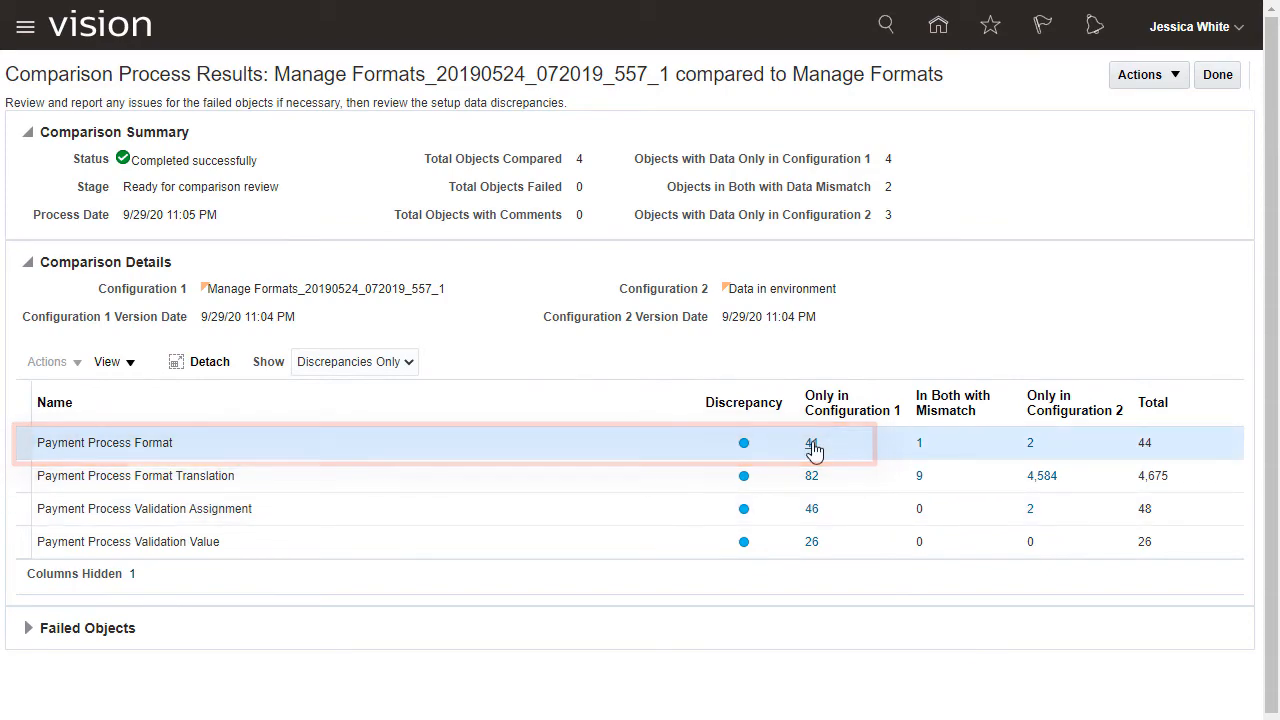
Examine in Excel the Payment Process Format records found only in Configuration 1, and close the workbook.
{"action": "left_click", "coordinate": [812, 444]}
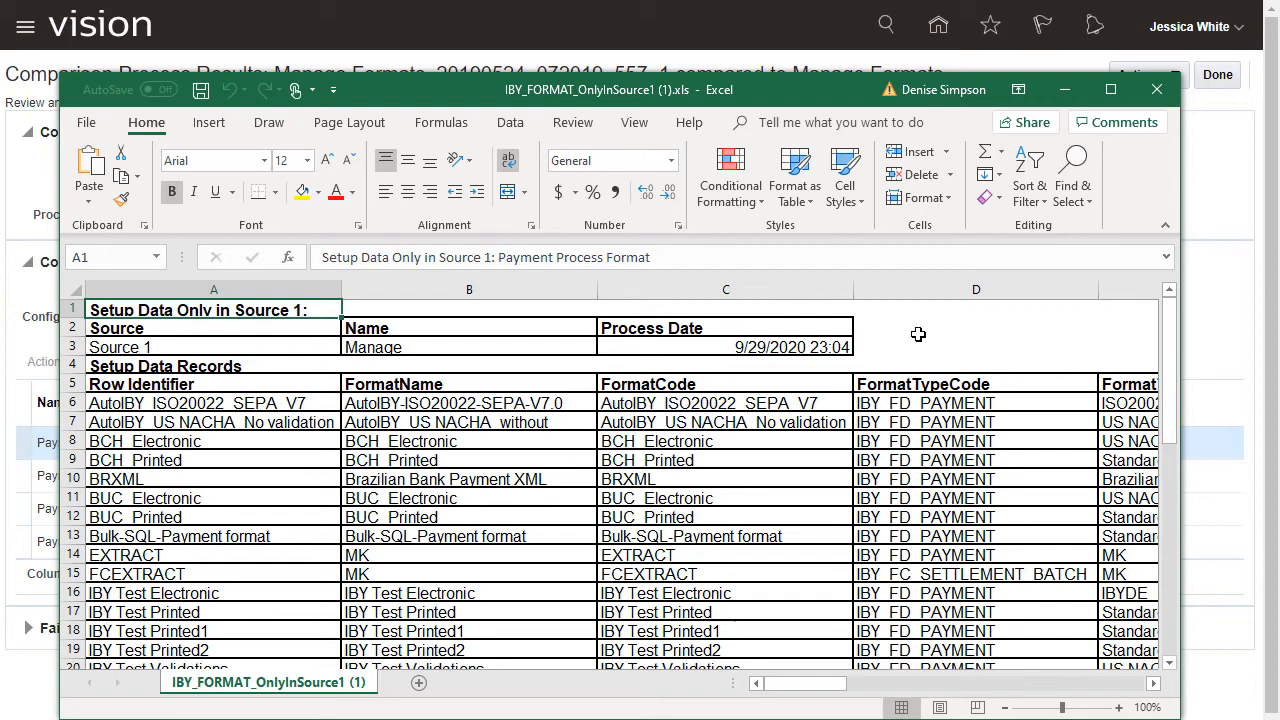
{"action": "left_click", "coordinate": [1160, 89]}
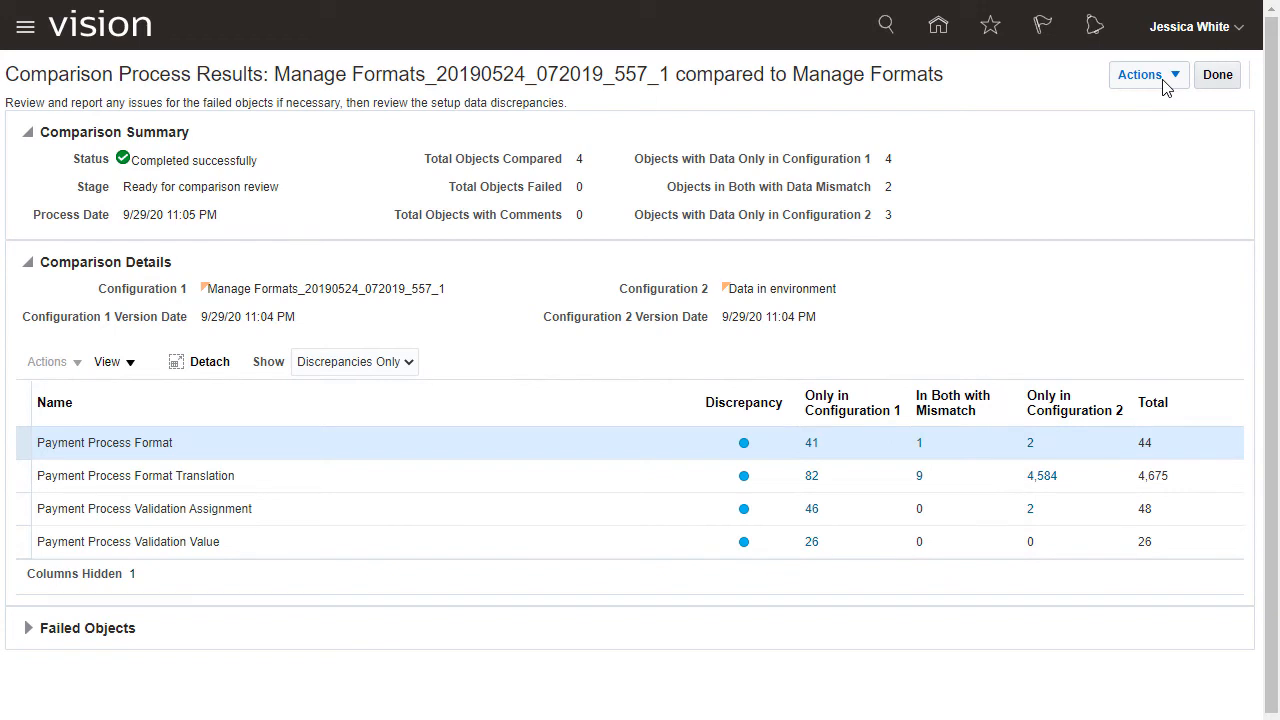
{"action": "left_click", "coordinate": [1163, 80]}
Examine the Payment Process Format mismatches in Excel, applying Freeze Panes with column A selected, and close the workbook.
{"action": "left_click", "coordinate": [920, 446]}
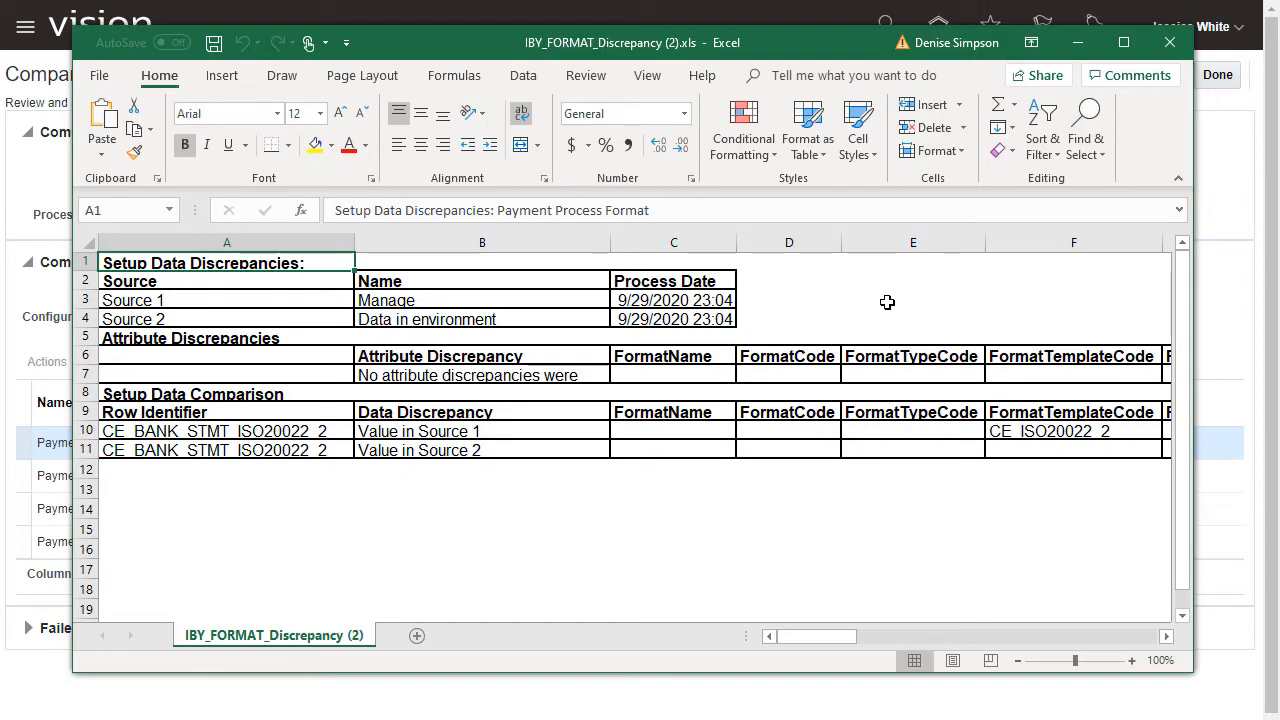
{"action": "left_click", "coordinate": [329, 243]}
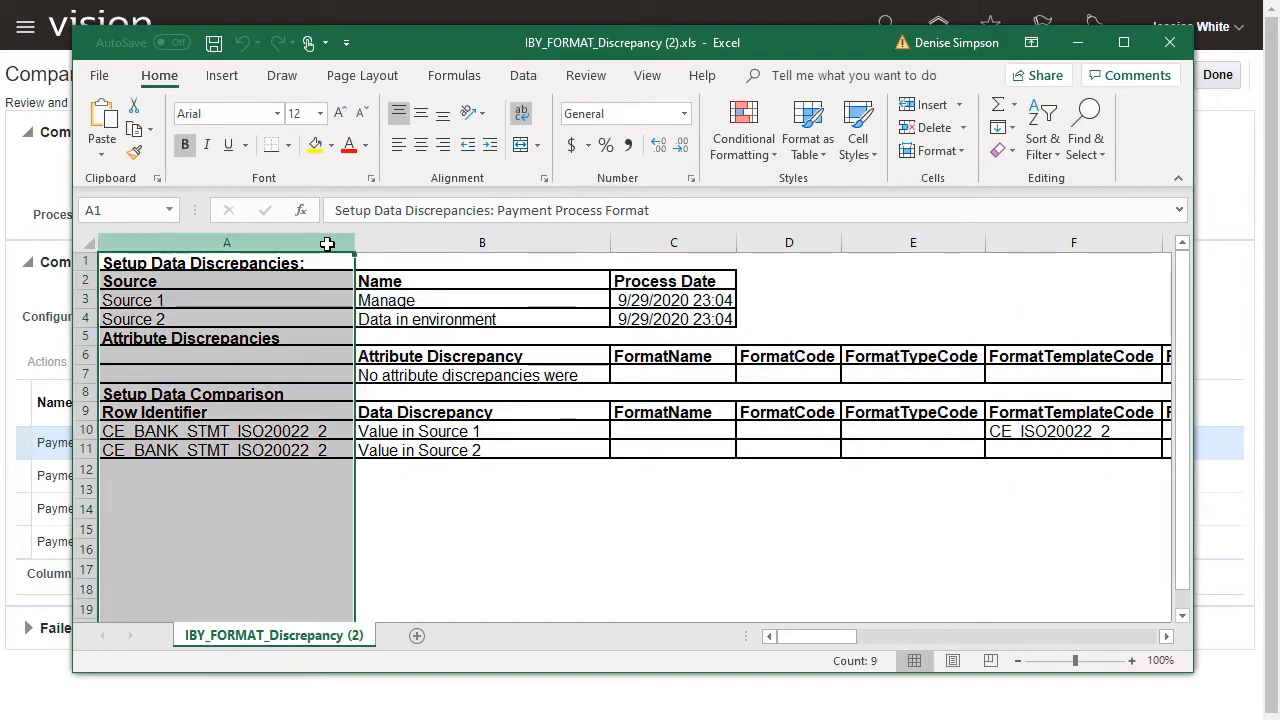
{"action": "left_click", "coordinate": [647, 76]}
{"action": "left_click", "coordinate": [746, 140]}
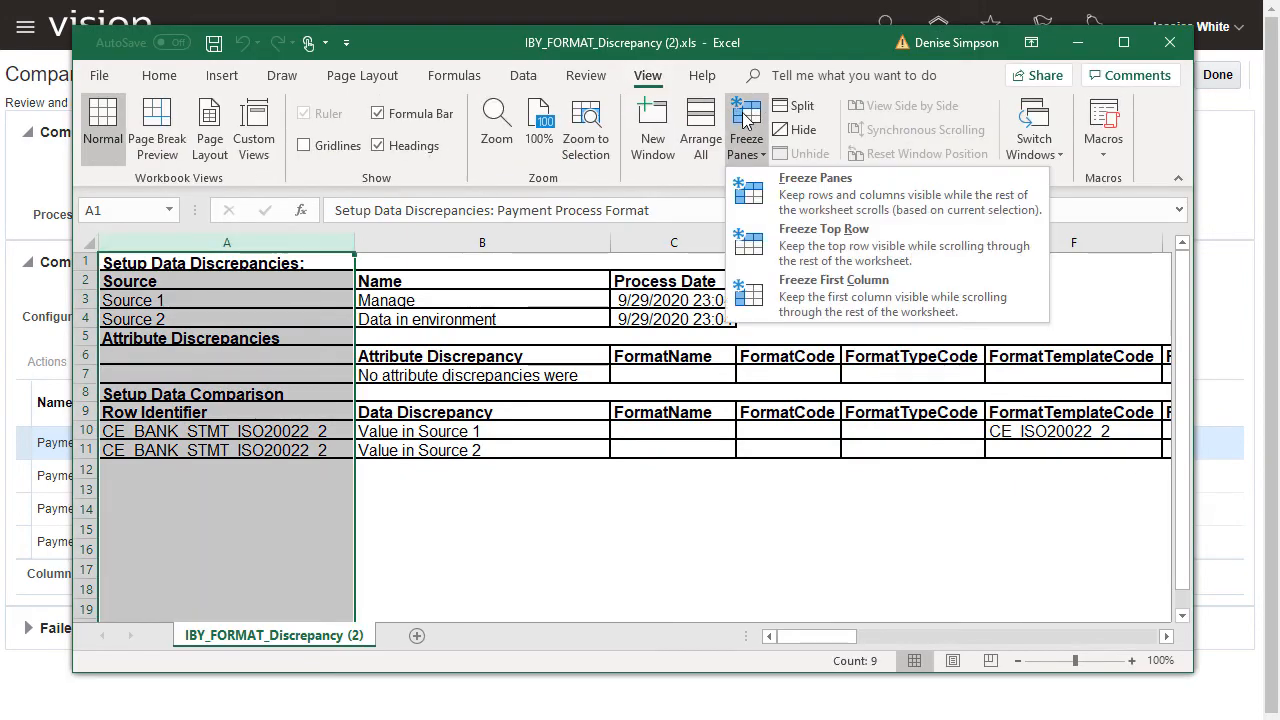
{"action": "left_click", "coordinate": [790, 180]}
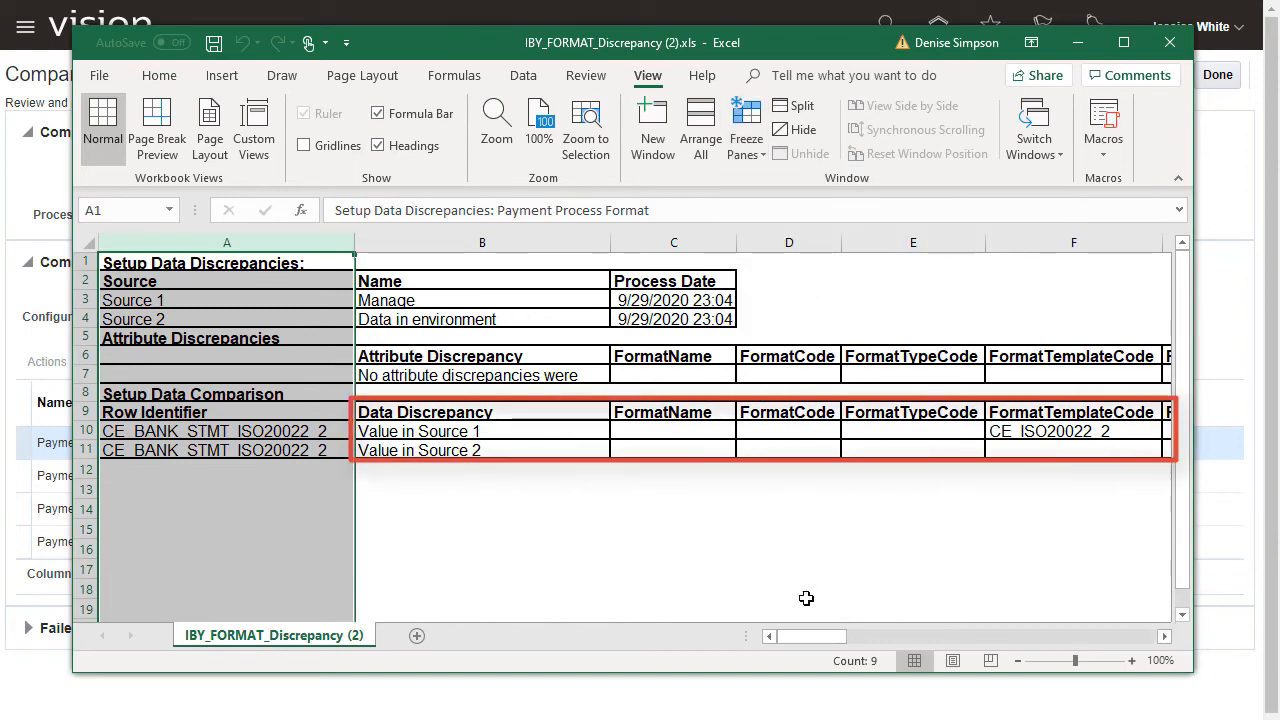
{"action": "mouse_move", "coordinate": [790, 637]}
{"action": "left_mouse_down"}
{"action": "mouse_move", "coordinate": [1110, 644]}
{"action": "mouse_move", "coordinate": [771, 642]}
{"action": "left_mouse_up"}
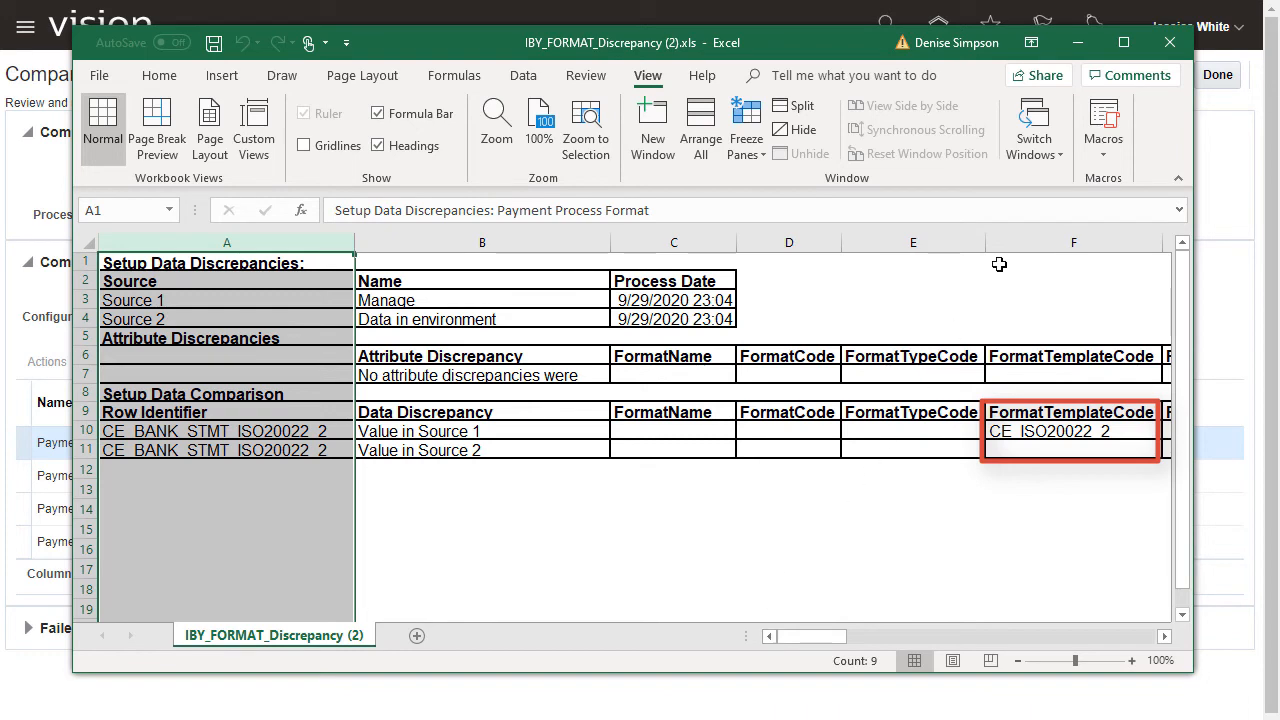
{"action": "left_click", "coordinate": [1169, 43]}
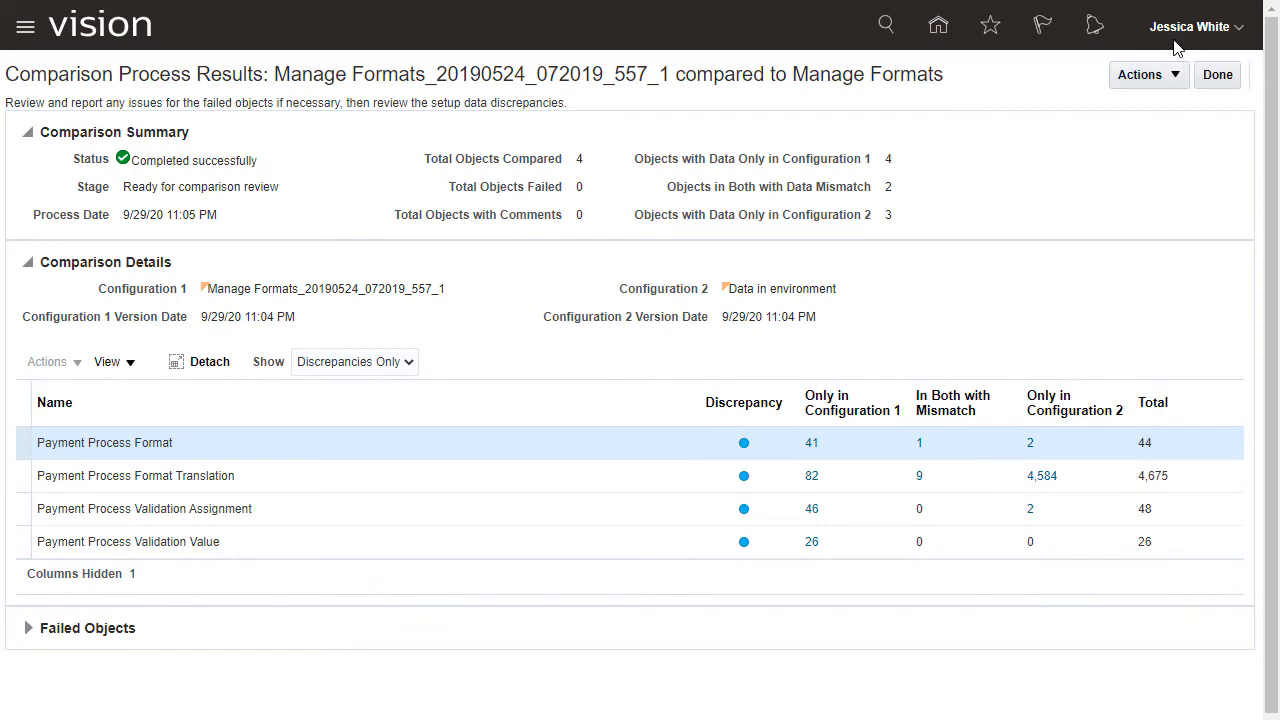
Review in Excel the Payment Process Format records found only in Configuration 2, and finish the comparison review.
{"action": "left_click", "coordinate": [1030, 446]}
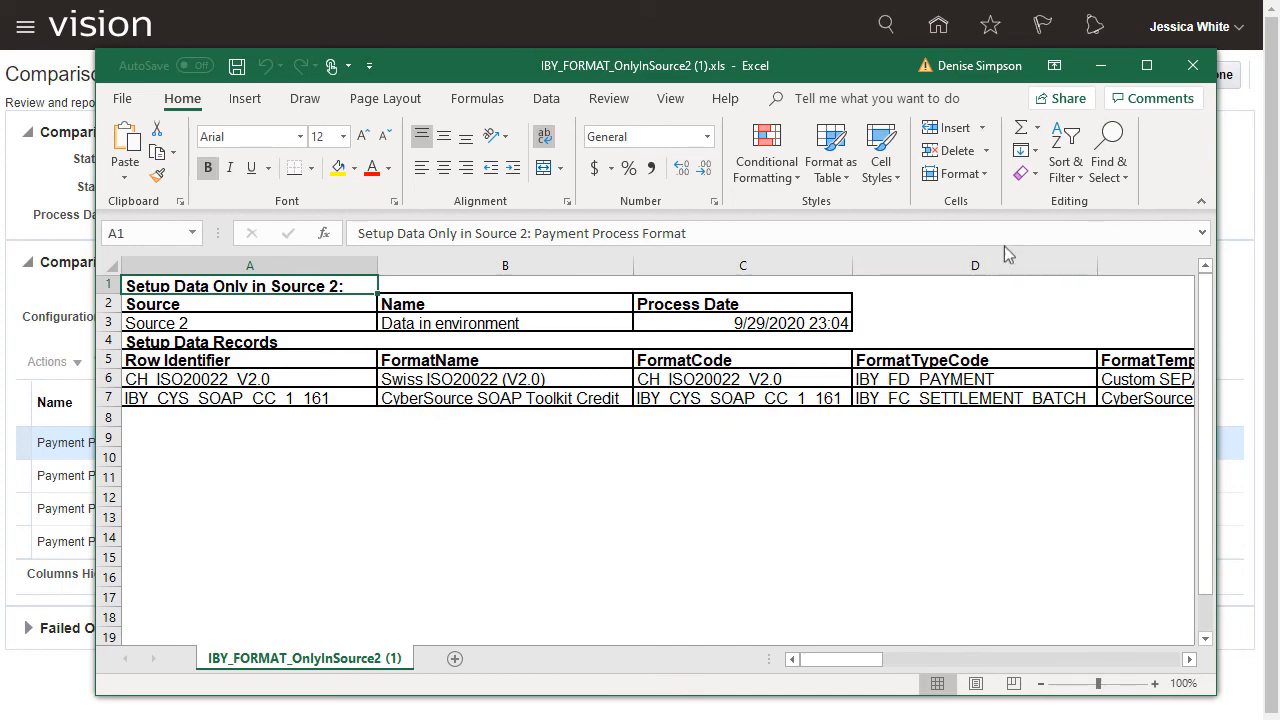
{"action": "left_click", "coordinate": [1192, 68]}
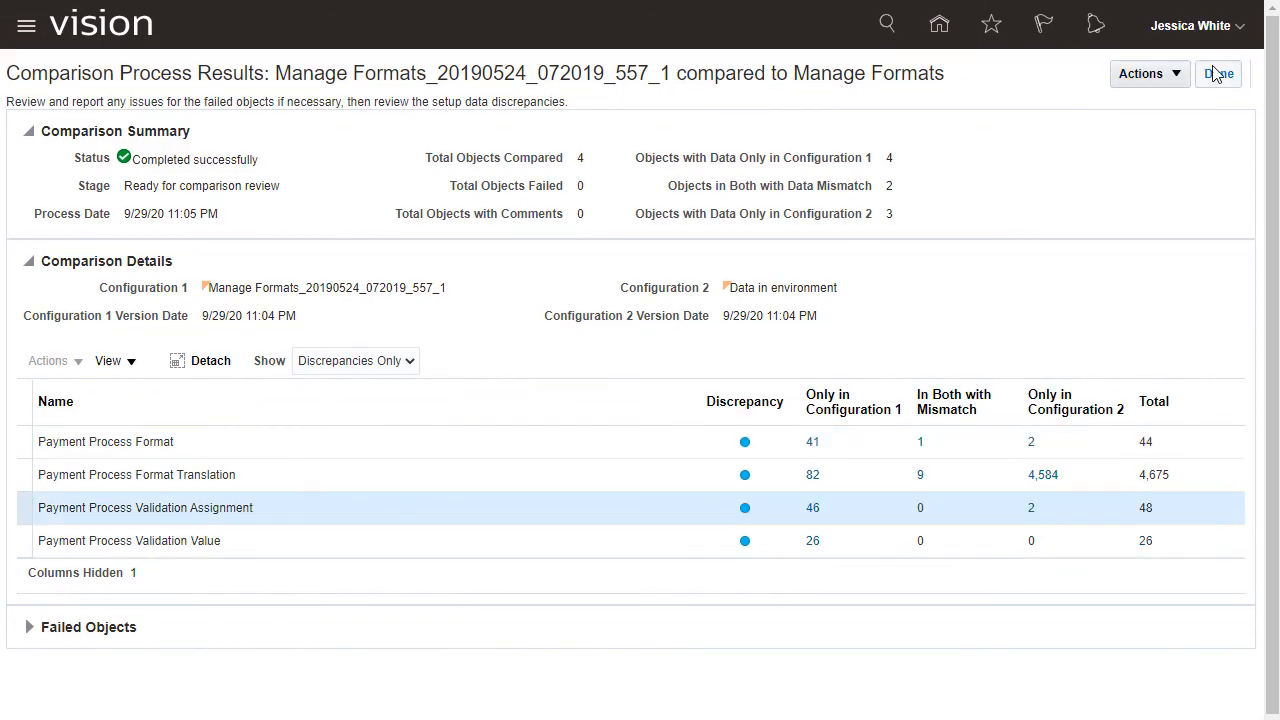
{"action": "left_click", "coordinate": [1212, 78]}
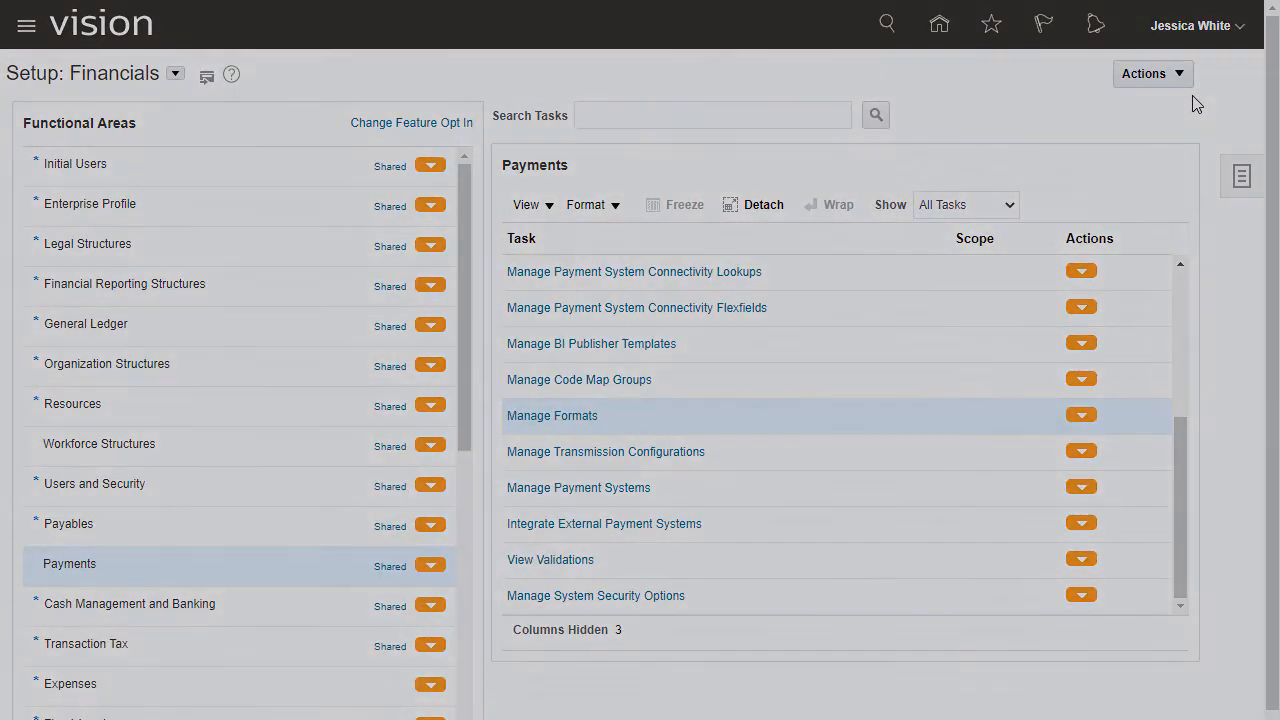